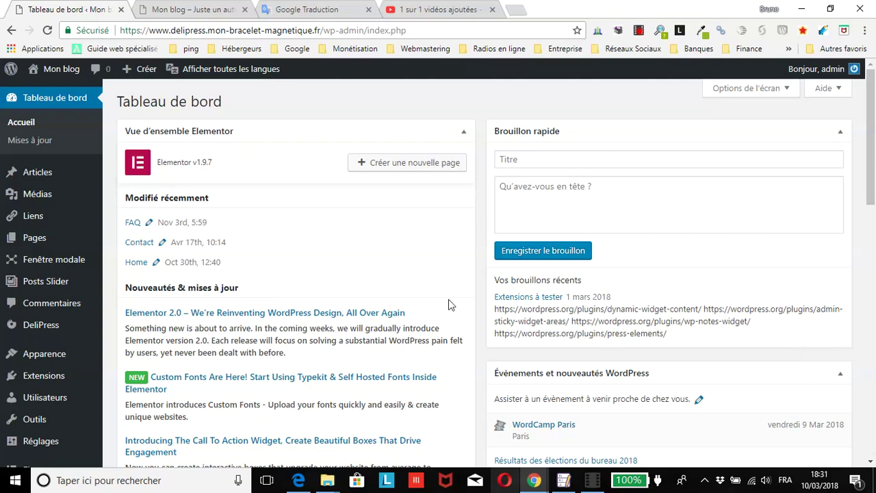
Step: Open the DeliPress subscriber lists page from the WordPress dashboard
{"action": "scroll", "coordinate": [75, 240], "scroll_direction": "down", "scroll_amount": 3}
{"action": "mouse_move", "coordinate": [63, 245]}
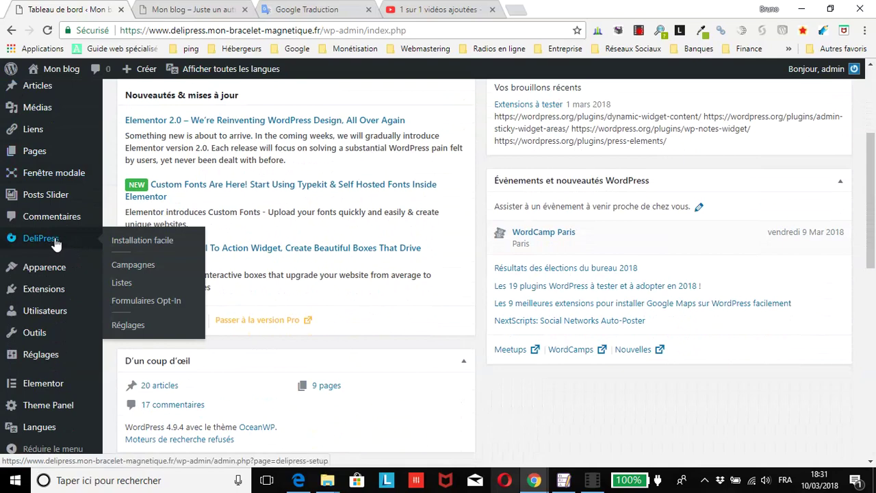
{"action": "left_click", "coordinate": [121, 284]}
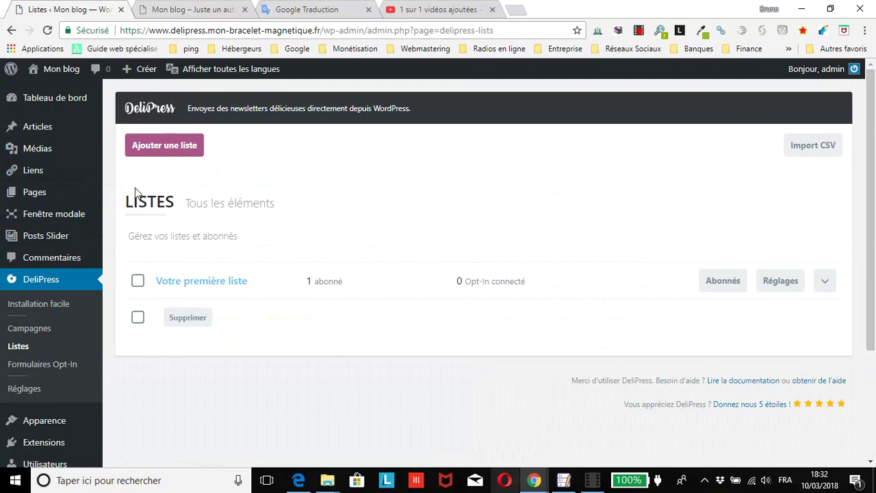
Step: Start adding a list by importing contacts from a CSV file
{"action": "left_click", "coordinate": [150, 153]}
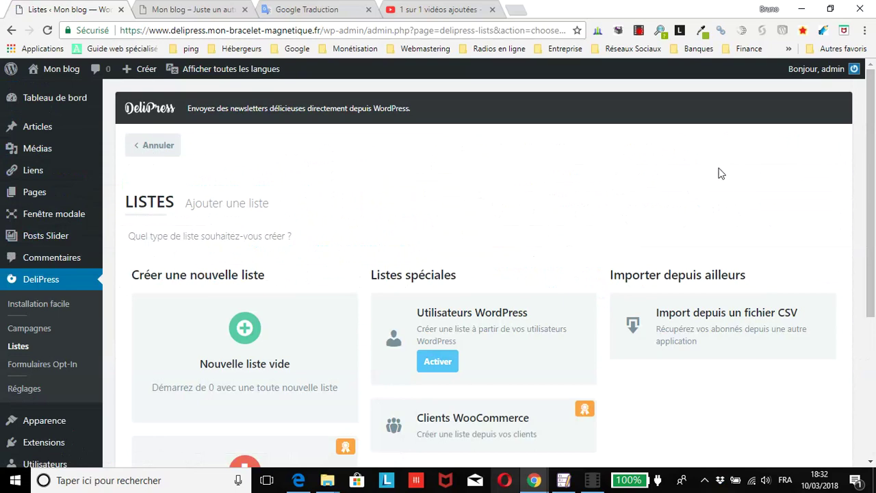
{"action": "scroll", "coordinate": [720, 173], "scroll_direction": "down", "scroll_amount": 1}
{"action": "scroll", "coordinate": [411, 315], "scroll_direction": "down", "scroll_amount": 2}
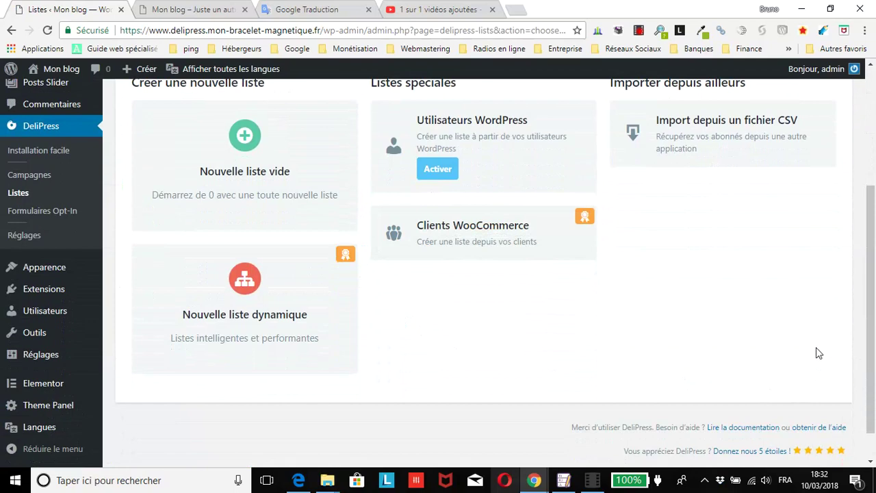
{"action": "scroll", "coordinate": [817, 349], "scroll_direction": "up", "scroll_amount": 1}
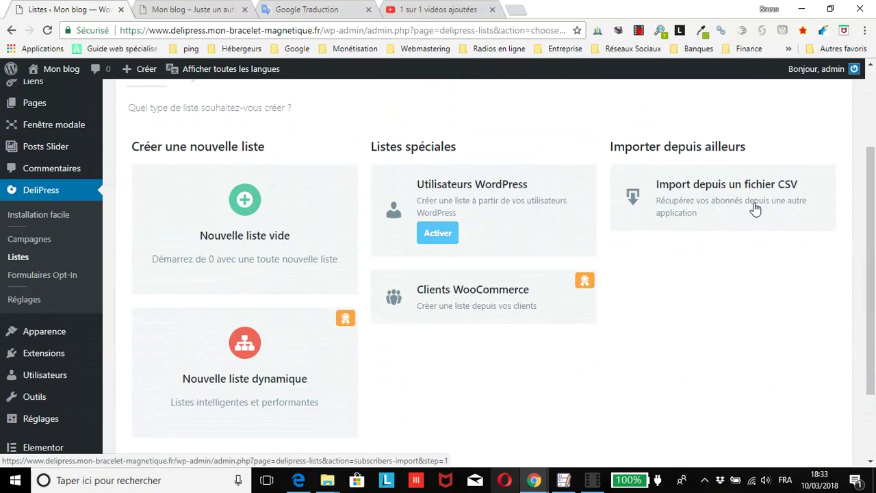
{"action": "left_click", "coordinate": [722, 192]}
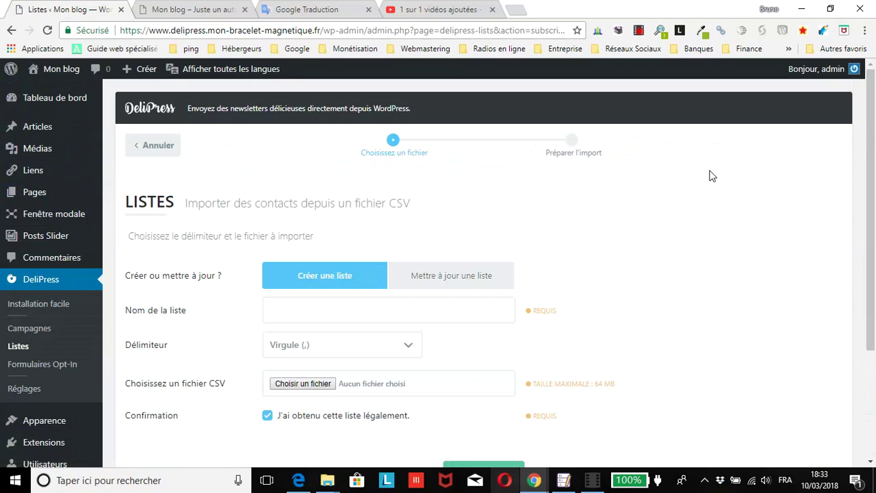
Step: Set the CSV import to create a list instead of updating one, and name the list "Ma seconde liste"
{"action": "scroll", "coordinate": [710, 176], "scroll_direction": "down", "scroll_amount": 1}
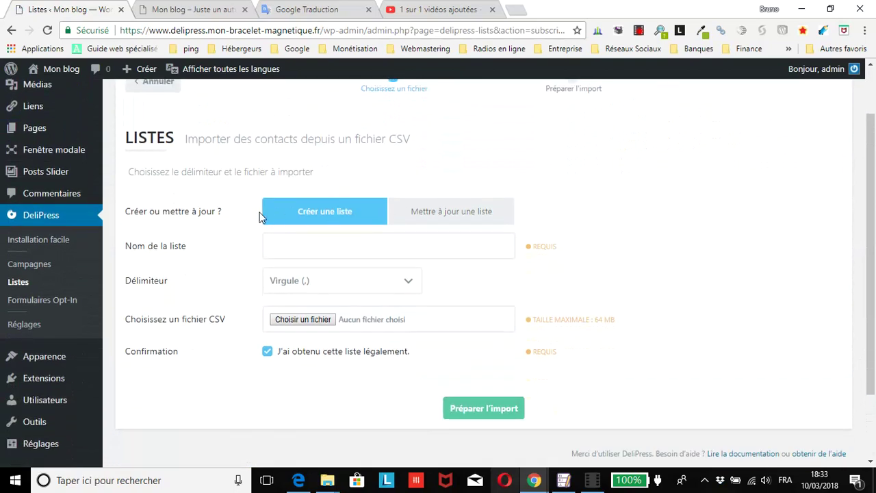
{"action": "left_click", "coordinate": [440, 215]}
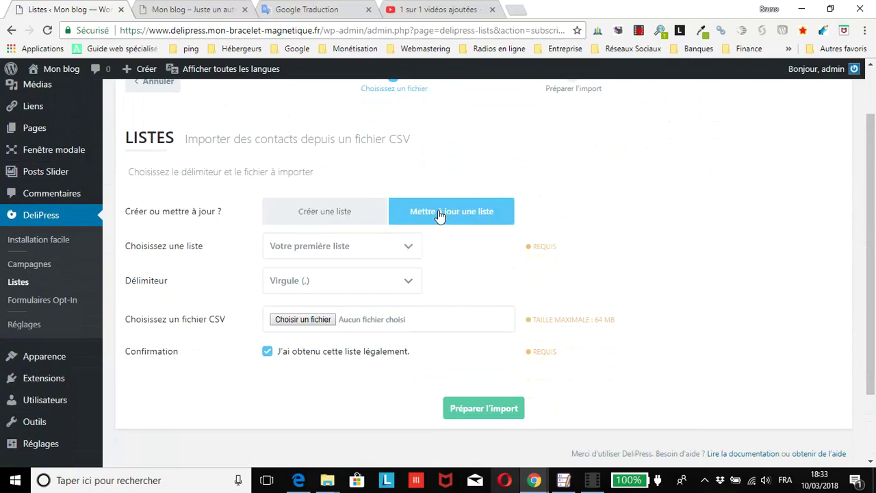
{"action": "left_click", "coordinate": [306, 215]}
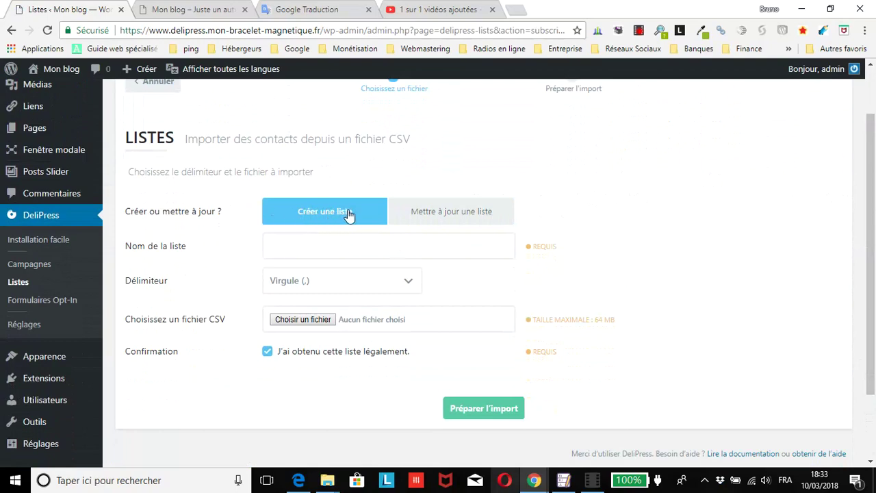
{"action": "left_click", "coordinate": [330, 247]}
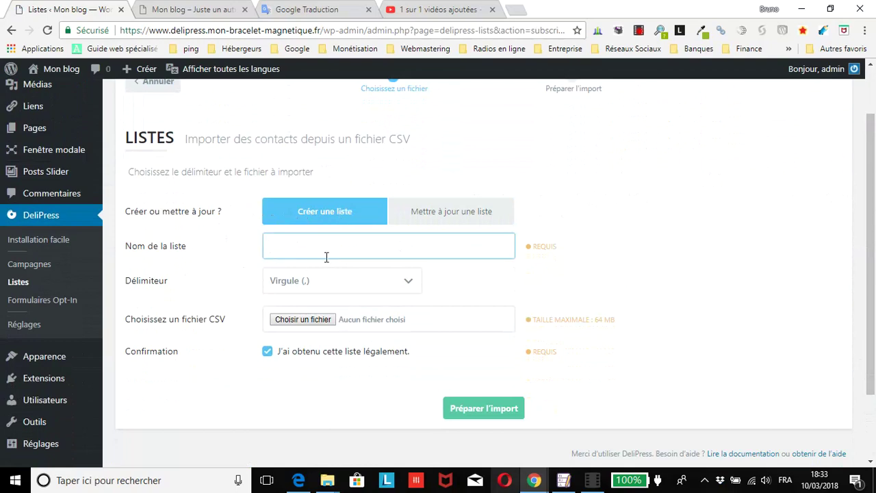
{"action": "type", "text": "Ma seconde liste"}
{"action": "scroll", "coordinate": [196, 283], "scroll_direction": "down", "scroll_amount": 1}
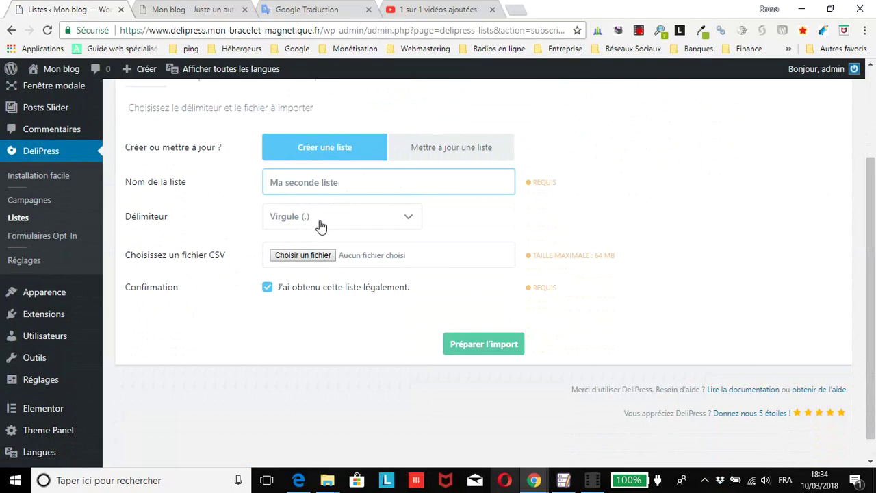
Step: Keep the comma delimiter and try to prepare the import without choosing a CSV file
{"action": "left_click", "coordinate": [333, 225]}
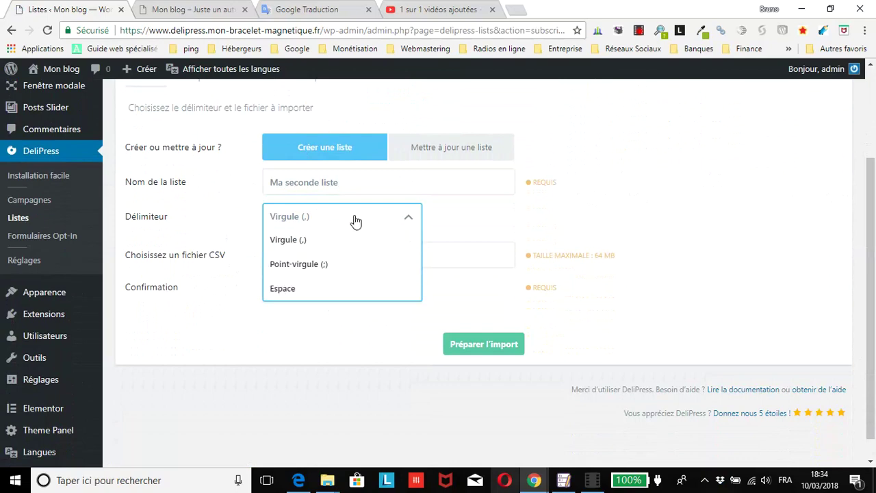
{"action": "left_click", "coordinate": [353, 220]}
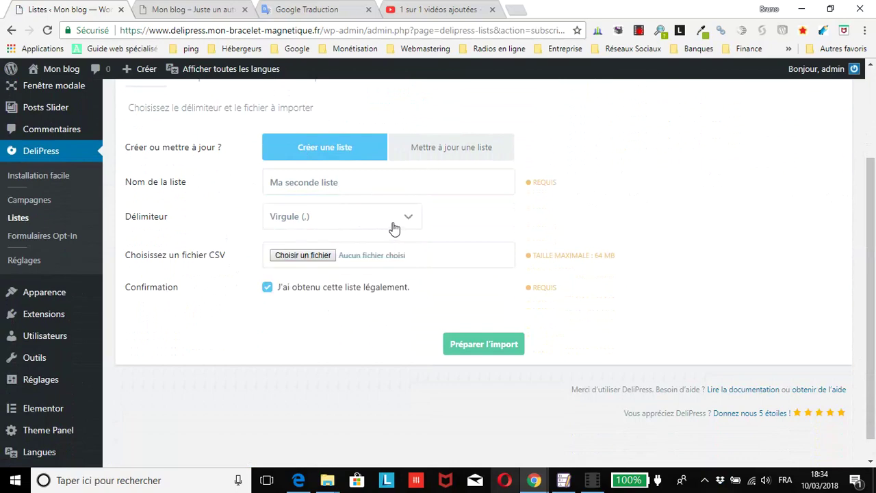
{"action": "left_click", "coordinate": [309, 254]}
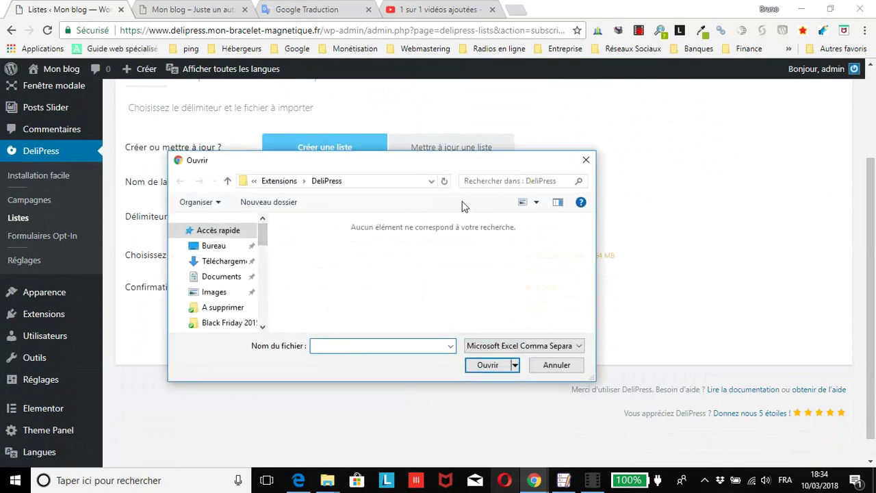
{"action": "left_click", "coordinate": [563, 371]}
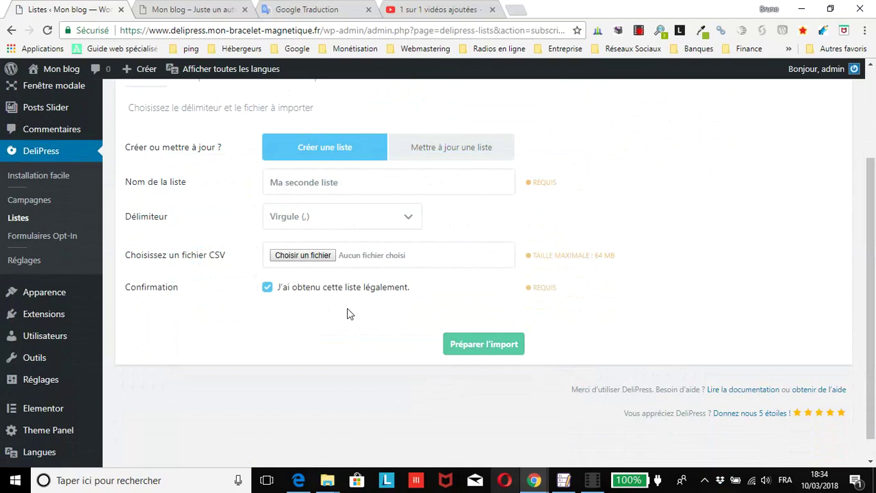
{"action": "left_click", "coordinate": [477, 349]}
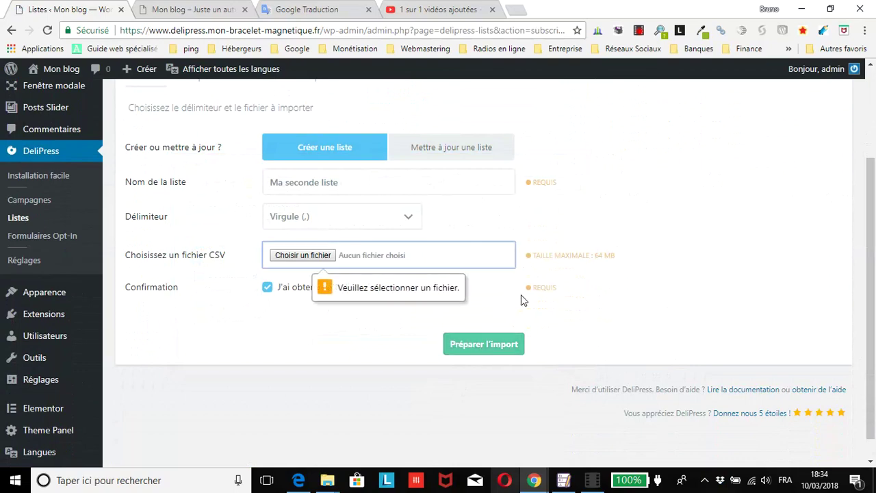
Step: Look over the CSV import form once more and cancel the import
{"action": "left_click", "coordinate": [423, 179]}
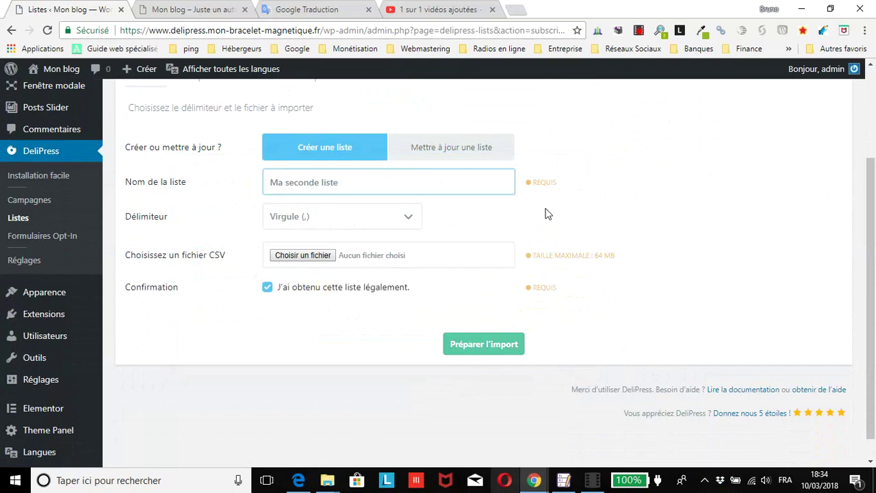
{"action": "scroll", "coordinate": [366, 209], "scroll_direction": "up", "scroll_amount": 2}
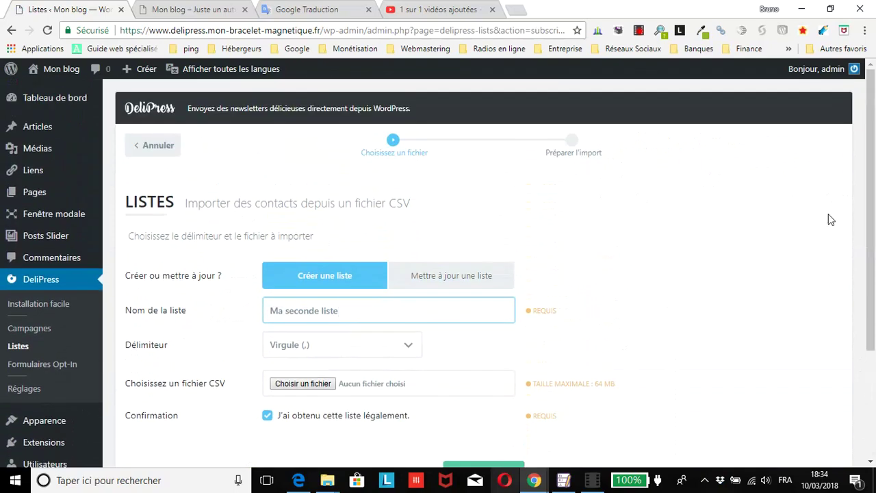
{"action": "scroll", "coordinate": [788, 255], "scroll_direction": "down", "scroll_amount": 2}
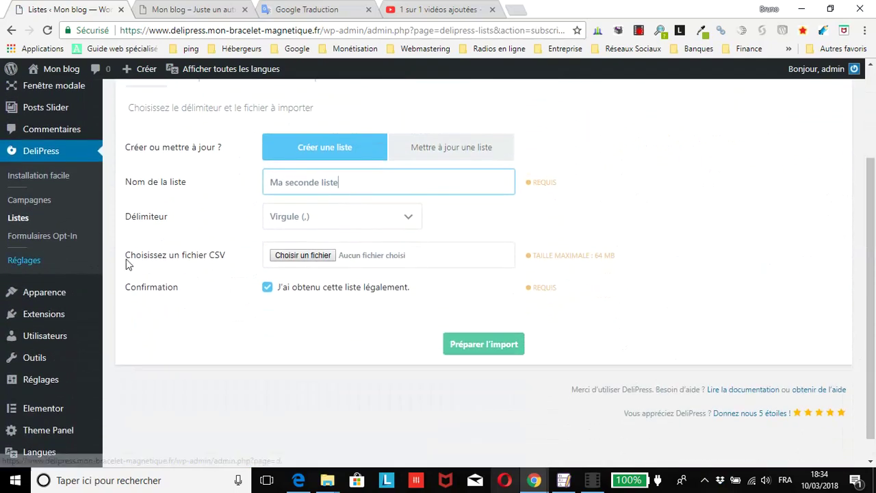
{"action": "scroll", "coordinate": [471, 214], "scroll_direction": "up", "scroll_amount": 1}
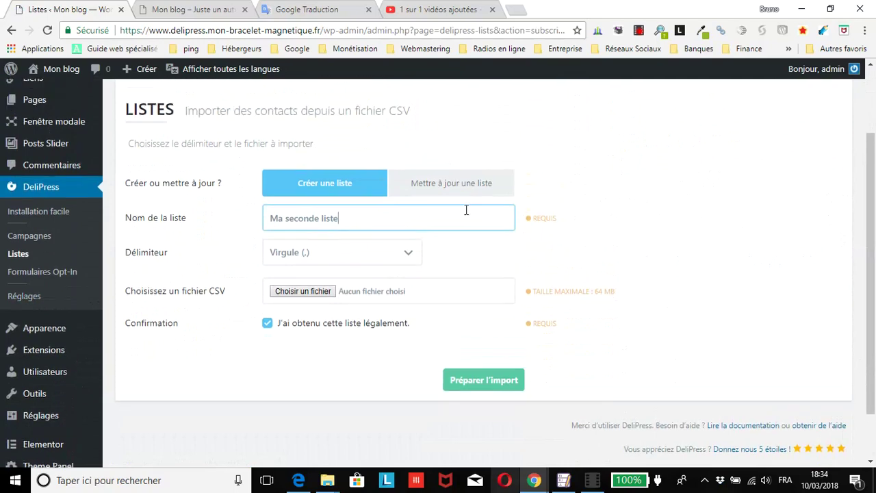
{"action": "scroll", "coordinate": [466, 210], "scroll_direction": "up", "scroll_amount": 2}
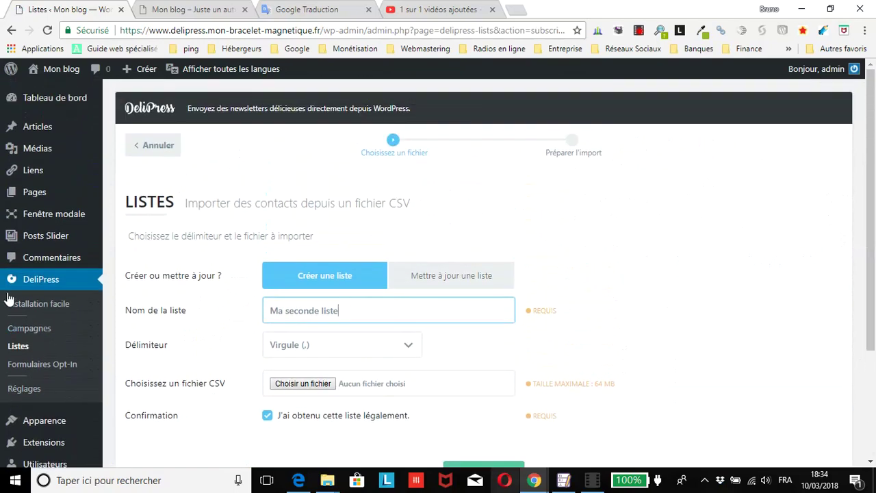
{"action": "scroll", "coordinate": [41, 233], "scroll_direction": "down", "scroll_amount": 2}
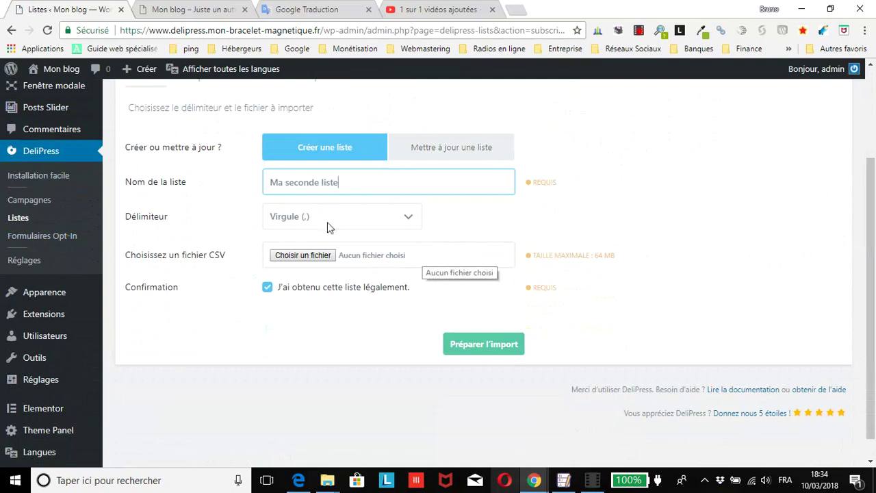
{"action": "scroll", "coordinate": [287, 212], "scroll_direction": "up", "scroll_amount": 2}
{"action": "left_click", "coordinate": [154, 147]}
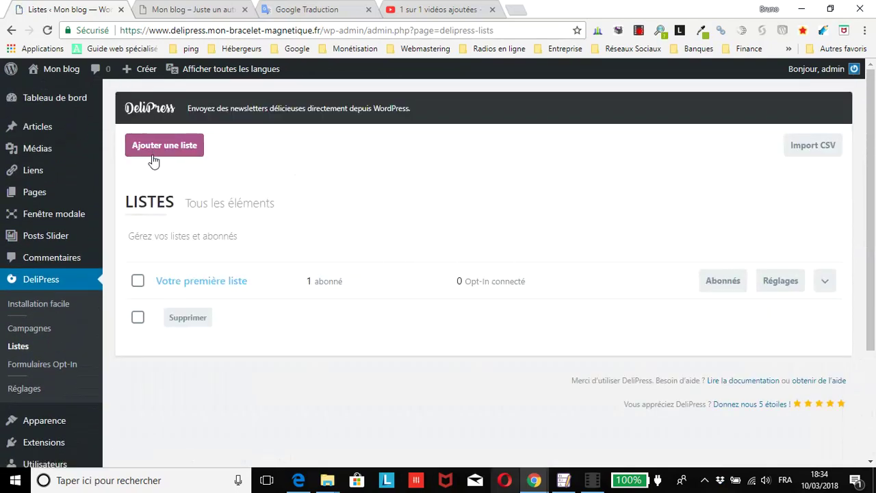
Step: Create a new empty list named "Ma troisième liste"
{"action": "left_click", "coordinate": [153, 159]}
{"action": "scroll", "coordinate": [323, 192], "scroll_direction": "down", "scroll_amount": 2}
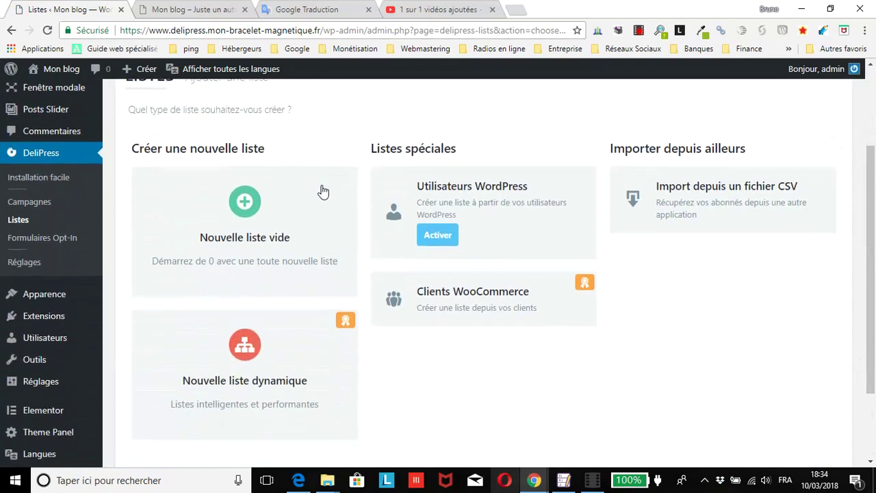
{"action": "left_click", "coordinate": [245, 200]}
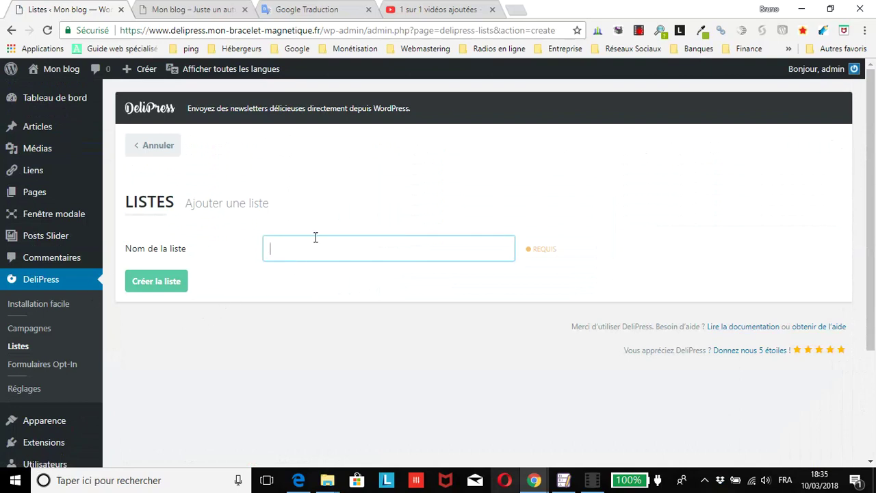
{"action": "type", "text": "oisième liste"}
{"action": "left_click", "coordinate": [142, 287]}
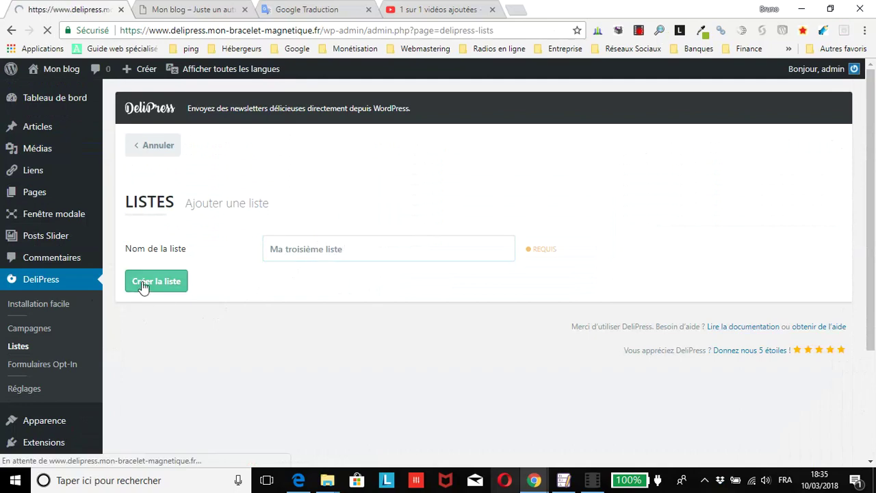